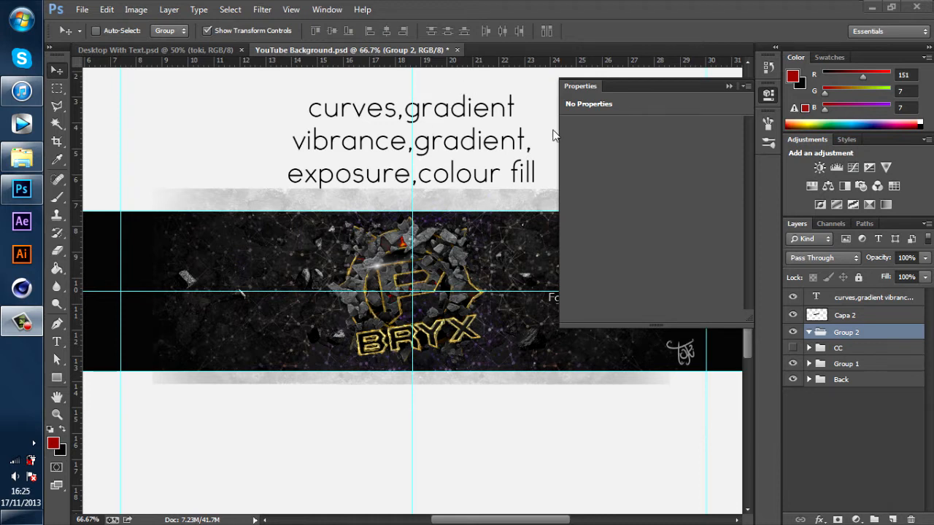
- Show the CC group to preview the finished colour correction on the banner, and hide it again
{"action": "left_click", "coordinate": [728, 86]}
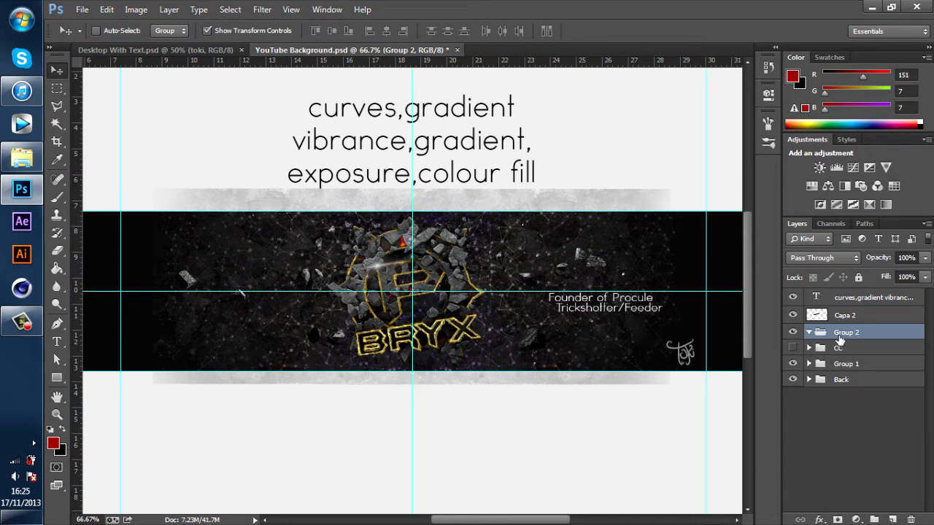
{"action": "left_click", "coordinate": [793, 348]}
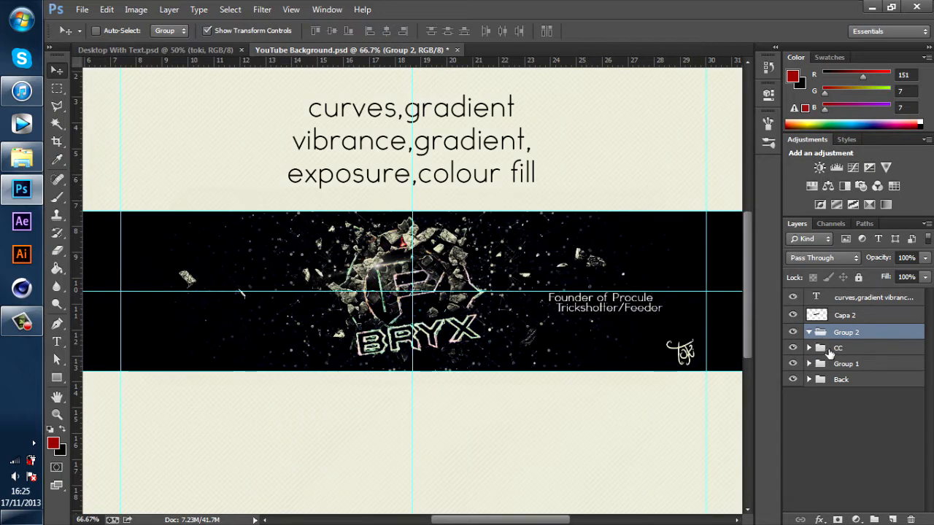
{"action": "left_click", "coordinate": [794, 348]}
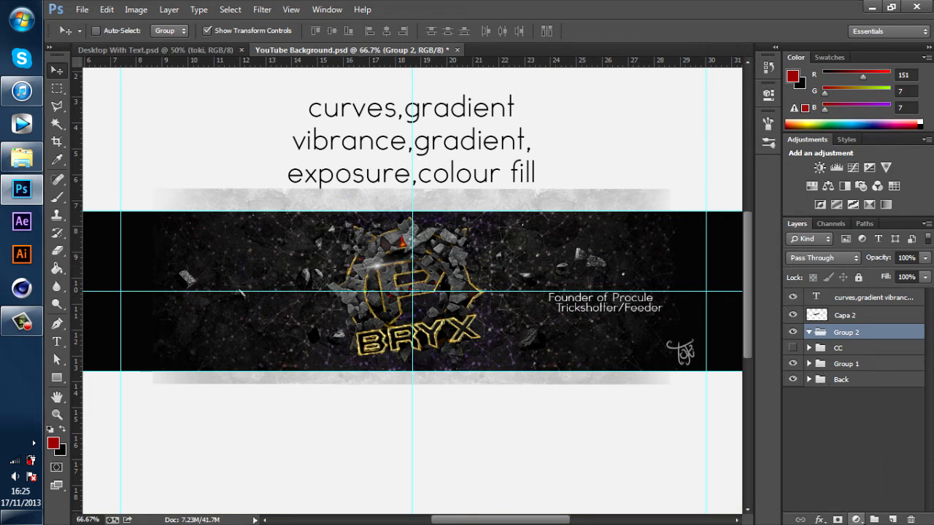
- Add a Curves adjustment layer in Group 2 with a gentle S-curve that darkens the shadows and brightens the highlights
{"action": "left_click", "coordinate": [856, 519]}
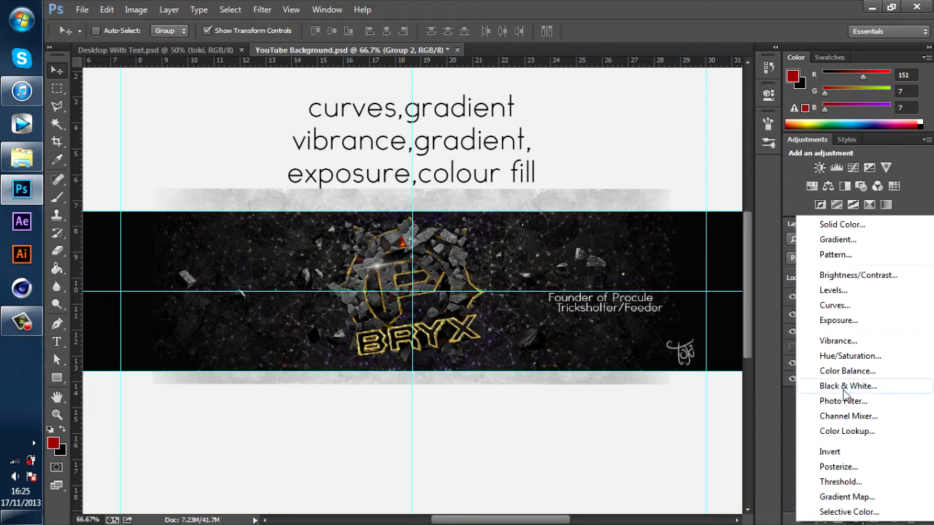
{"action": "left_click", "coordinate": [838, 306]}
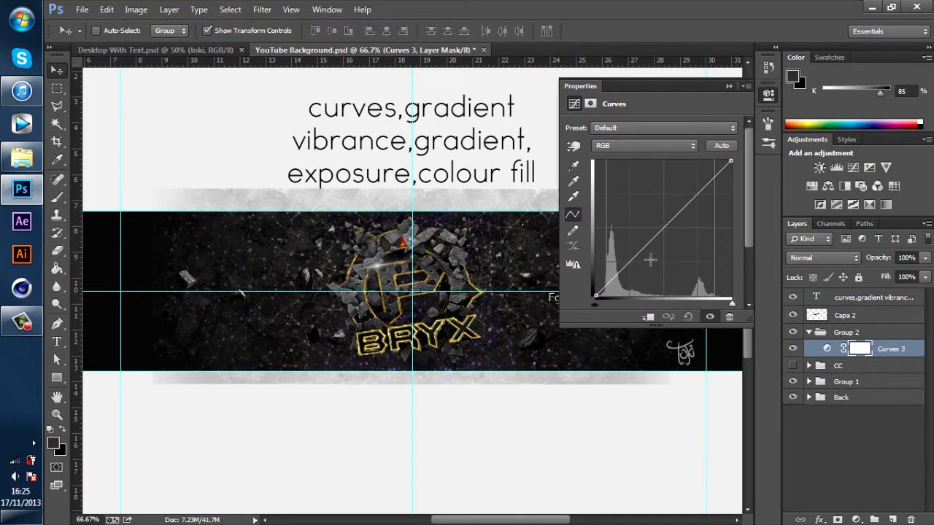
{"action": "left_click_drag", "start_coordinate": [637, 270], "coordinate": [633, 269]}
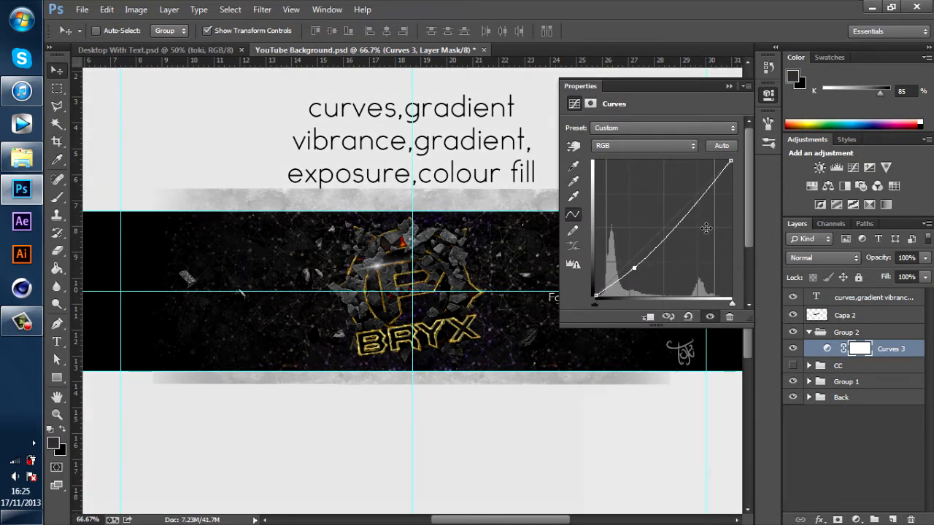
{"action": "left_click_drag", "start_coordinate": [711, 203], "coordinate": [697, 198]}
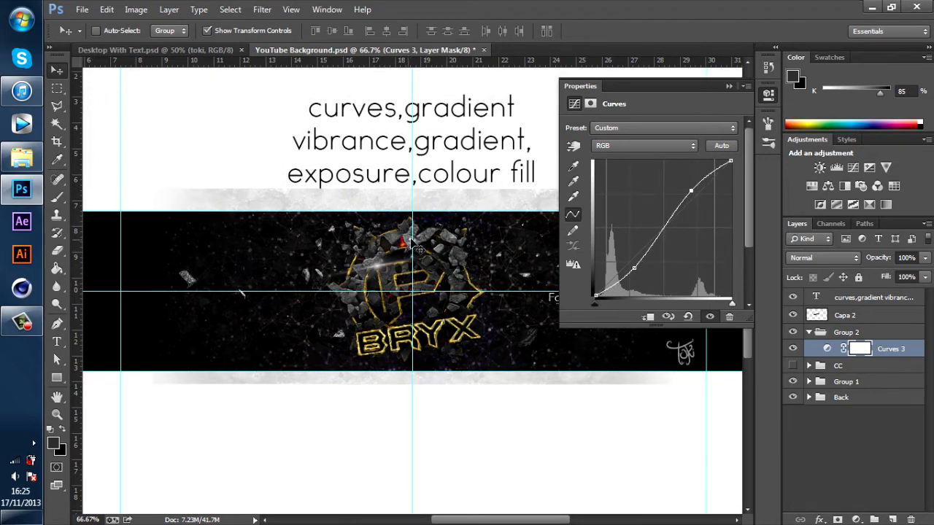
{"action": "left_click", "coordinate": [728, 86]}
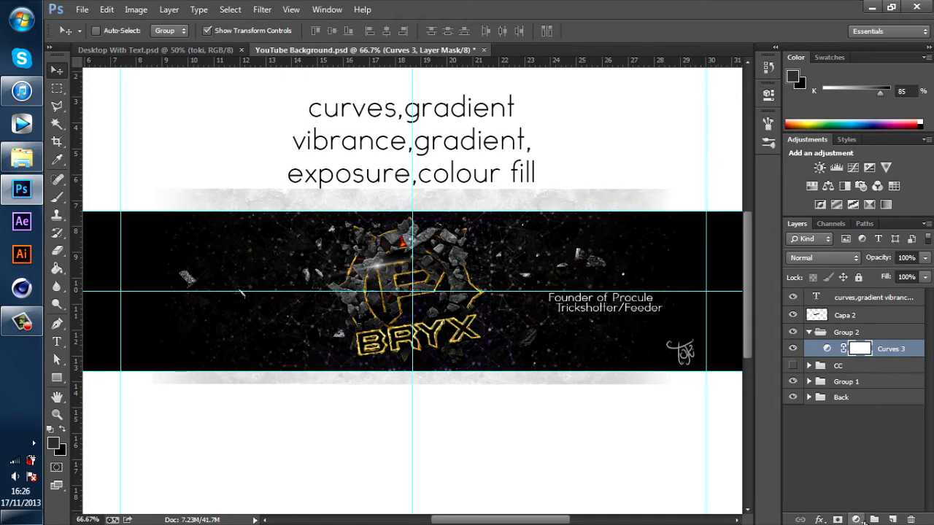
- Add a Gradient Map adjustment above the curves layer and load the dark red to black preset for editing
{"action": "left_click", "coordinate": [857, 520]}
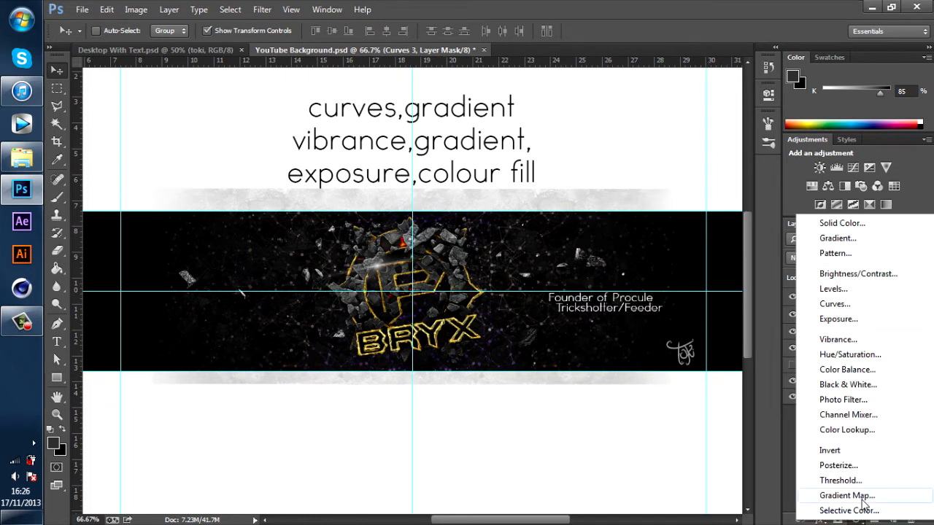
{"action": "left_click", "coordinate": [872, 496]}
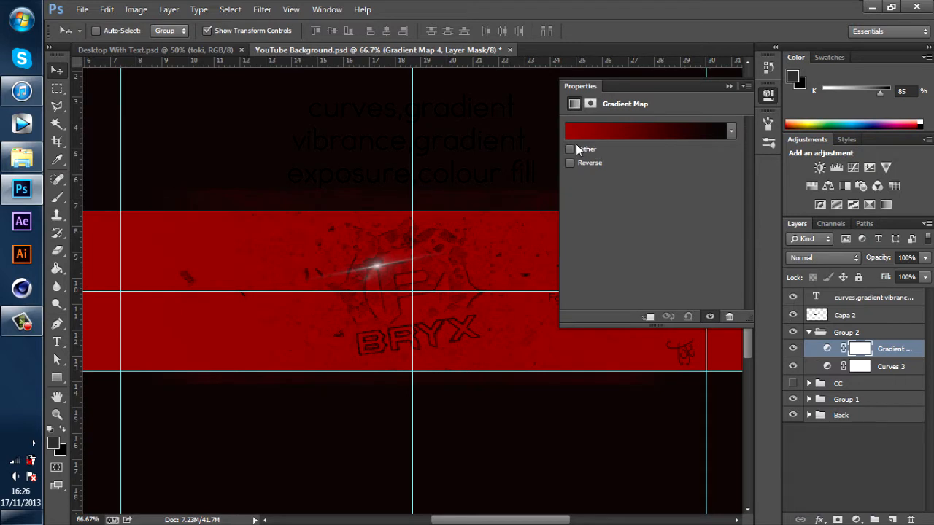
{"action": "left_click", "coordinate": [694, 133]}
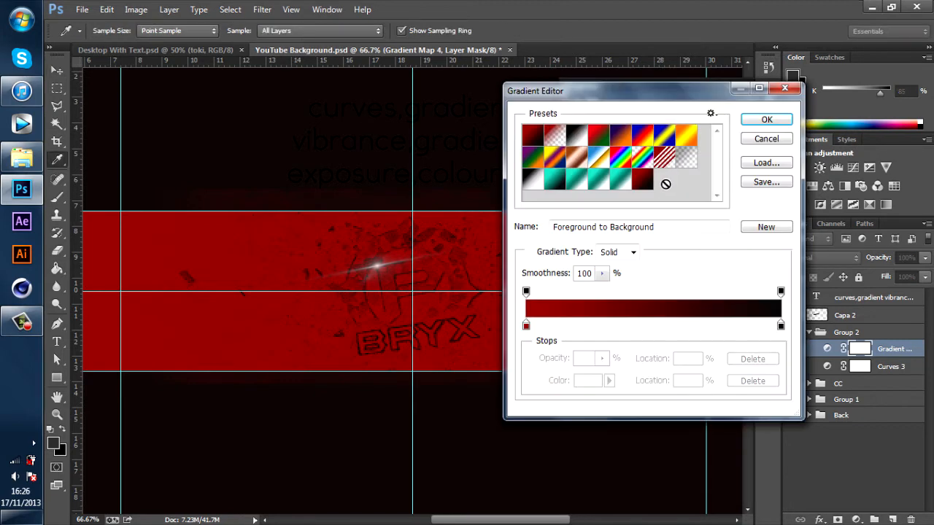
{"action": "left_click", "coordinate": [624, 182]}
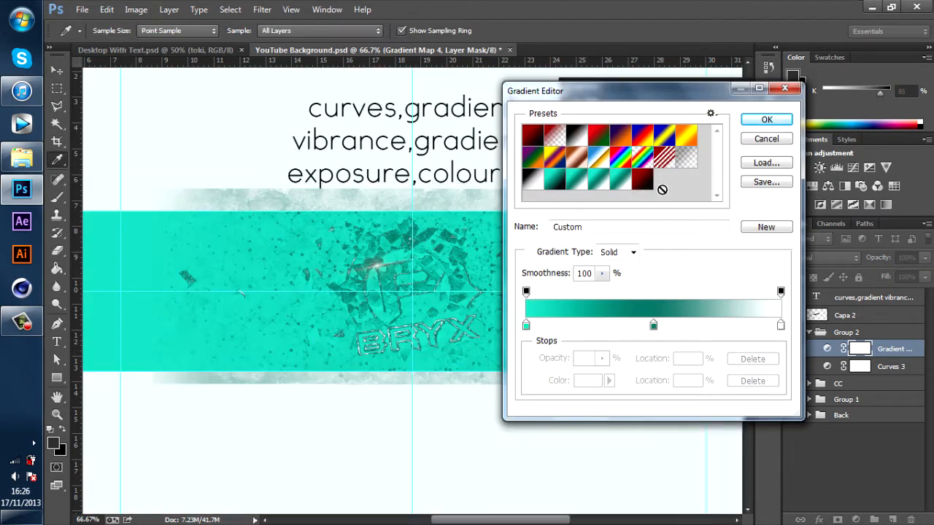
{"action": "left_click", "coordinate": [646, 182]}
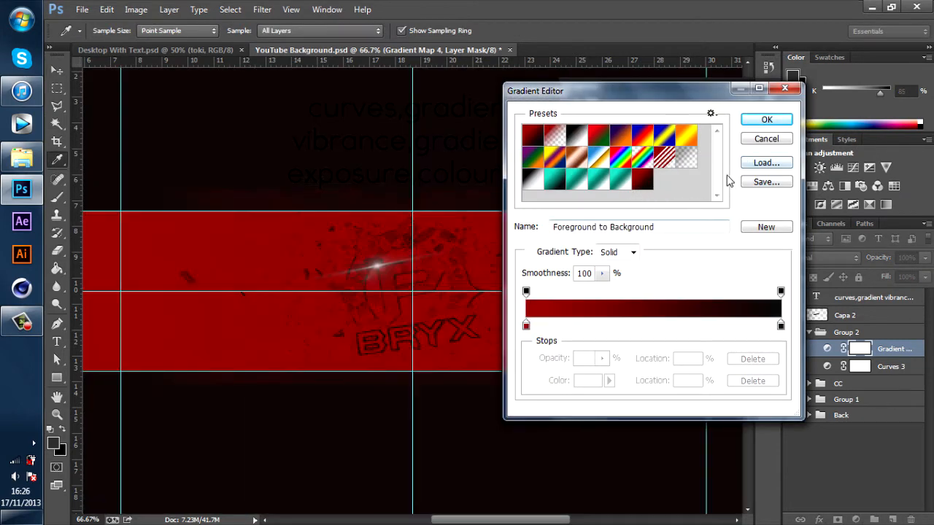
- Set the gradient's starting colour stop to cyan, #2cd5d7
{"action": "left_click", "coordinate": [527, 326]}
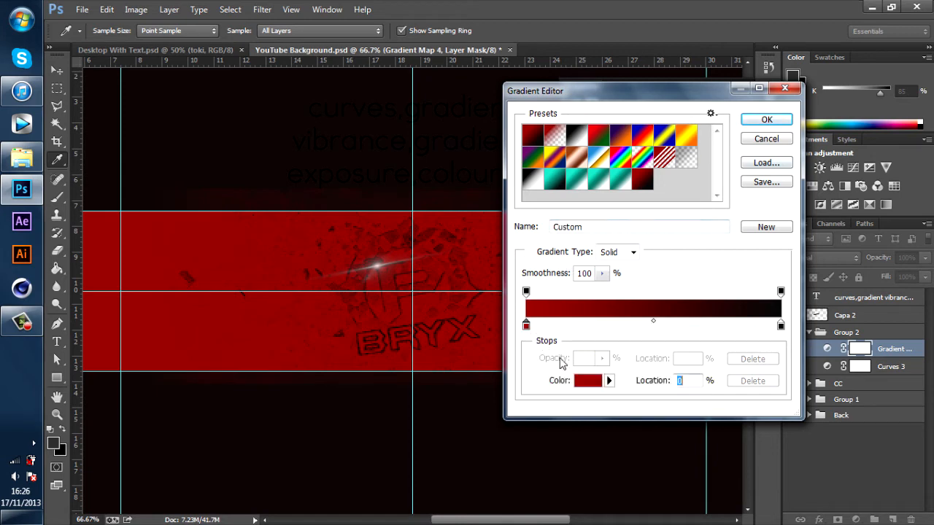
{"action": "left_click", "coordinate": [590, 382]}
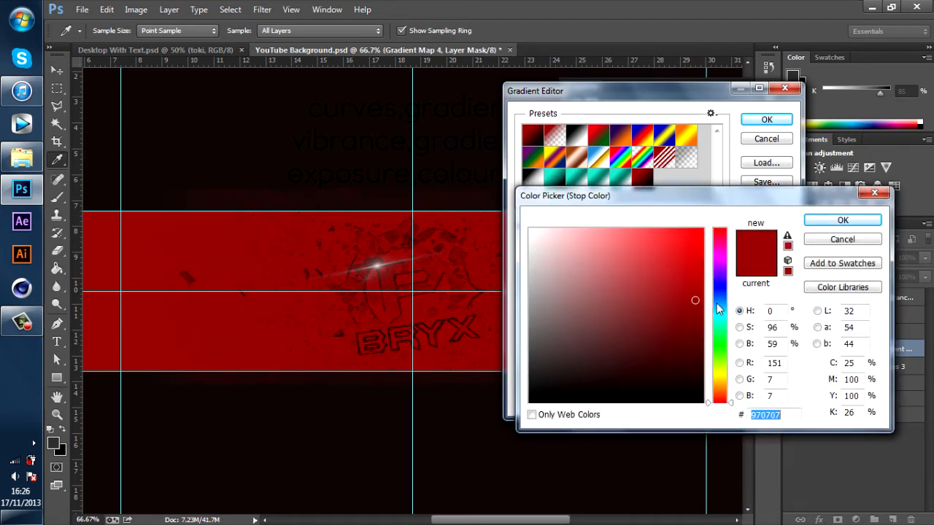
{"action": "left_click_drag", "start_coordinate": [719, 310], "coordinate": [719, 316]}
{"action": "left_click", "coordinate": [667, 255]}
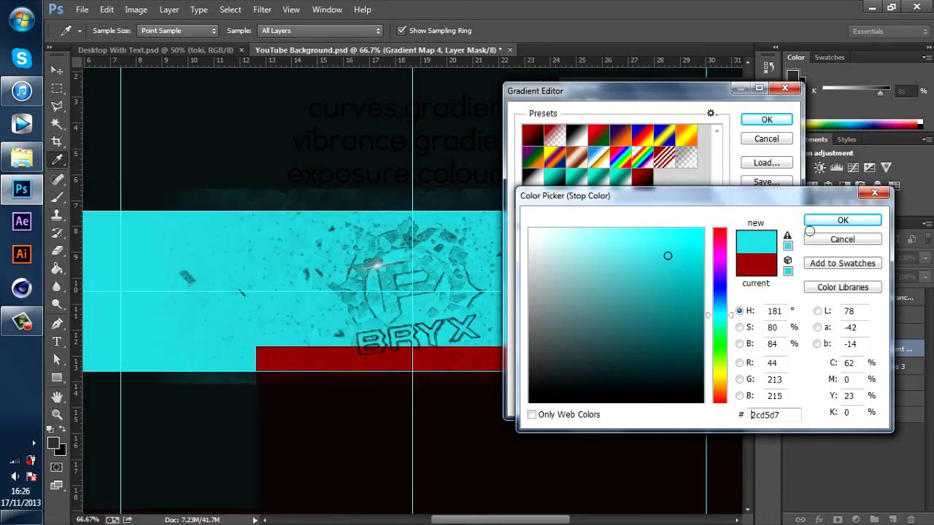
{"action": "left_click", "coordinate": [812, 222]}
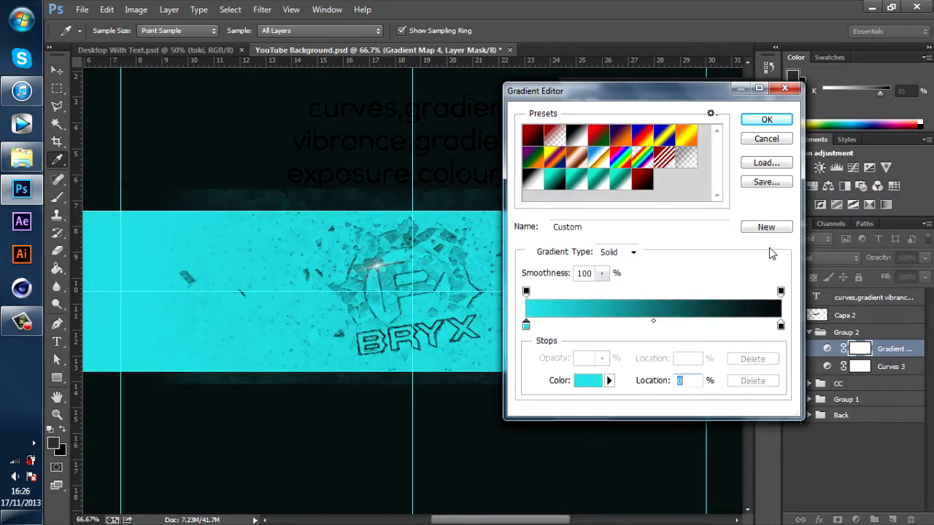
- Add a colour stop at 50% of the gradient and make it darker teal, #1e8e8f
{"action": "left_click", "coordinate": [653, 325]}
{"action": "left_click", "coordinate": [590, 381]}
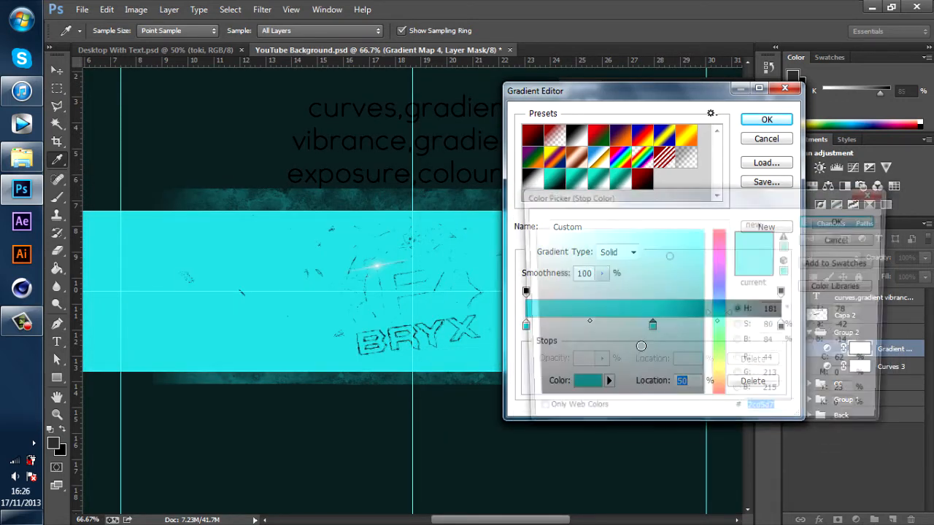
{"action": "left_click", "coordinate": [670, 306]}
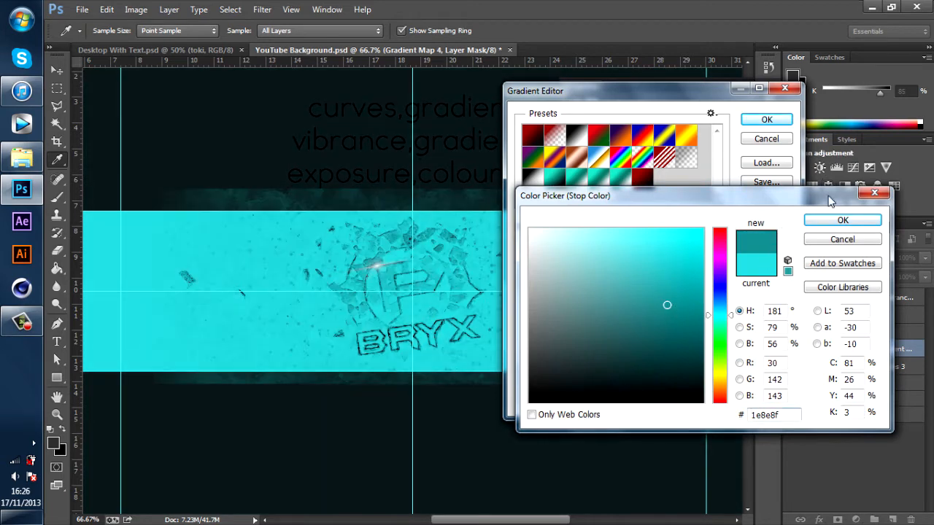
{"action": "left_click", "coordinate": [819, 224]}
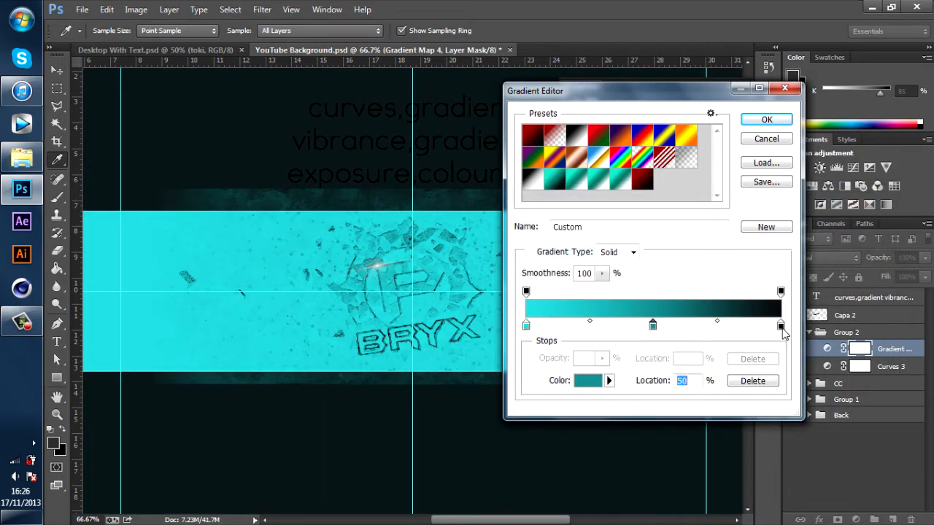
- Set the gradient's end stop to white and apply the edited gradient to the gradient map
{"action": "left_click", "coordinate": [781, 326]}
{"action": "left_click", "coordinate": [600, 382]}
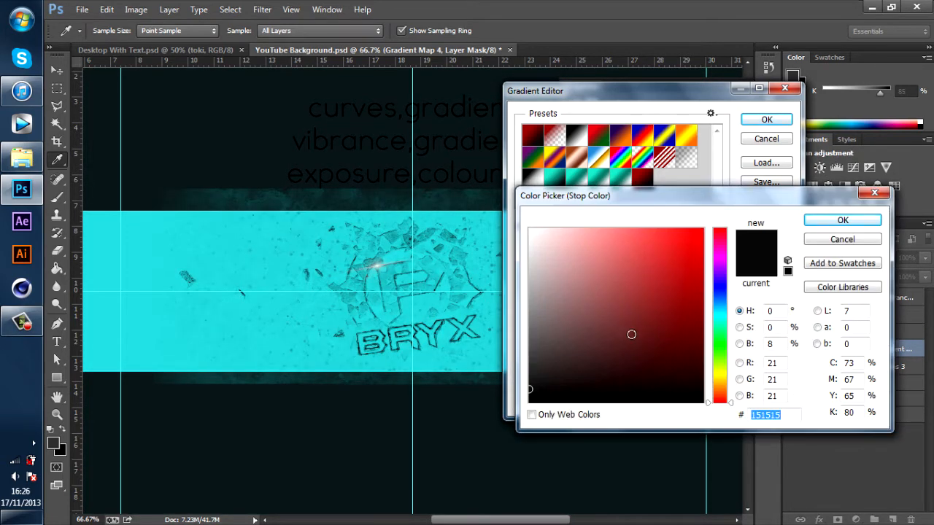
{"action": "mouse_move", "coordinate": [631, 334]}
{"action": "left_mouse_down"}
{"action": "mouse_move", "coordinate": [557, 229]}
{"action": "mouse_move", "coordinate": [526, 227]}
{"action": "left_mouse_up"}
{"action": "left_click", "coordinate": [839, 219]}
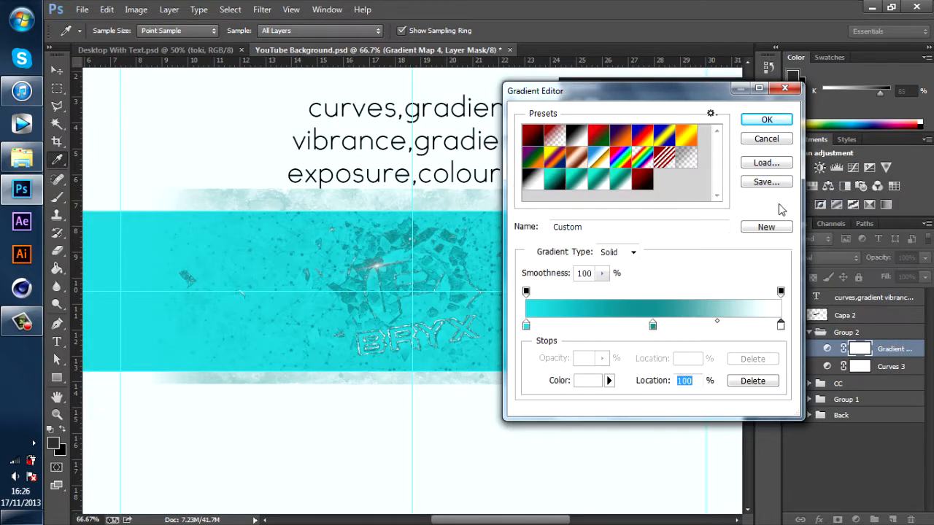
{"action": "left_click", "coordinate": [767, 120]}
- Set the gradient map's blend mode to Hue and compare the banner with and without the layer
{"action": "left_click", "coordinate": [817, 260]}
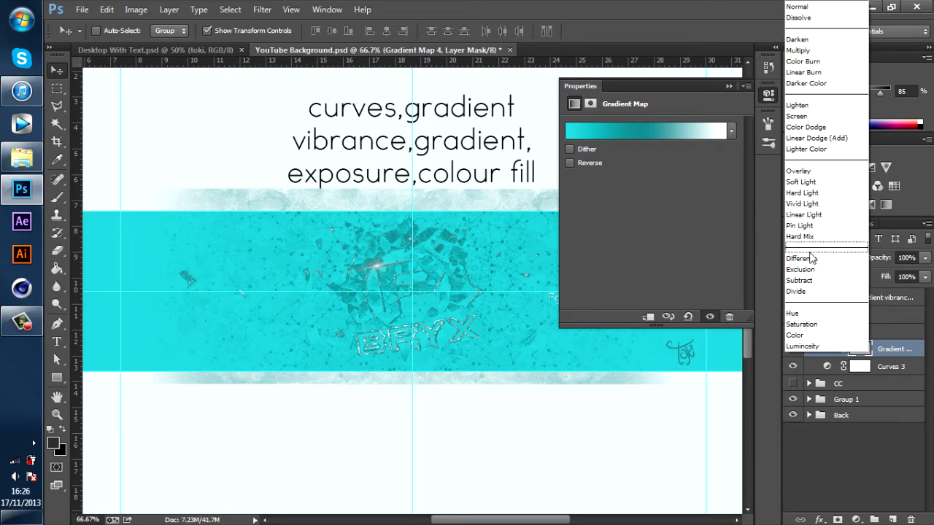
{"action": "left_click", "coordinate": [795, 314]}
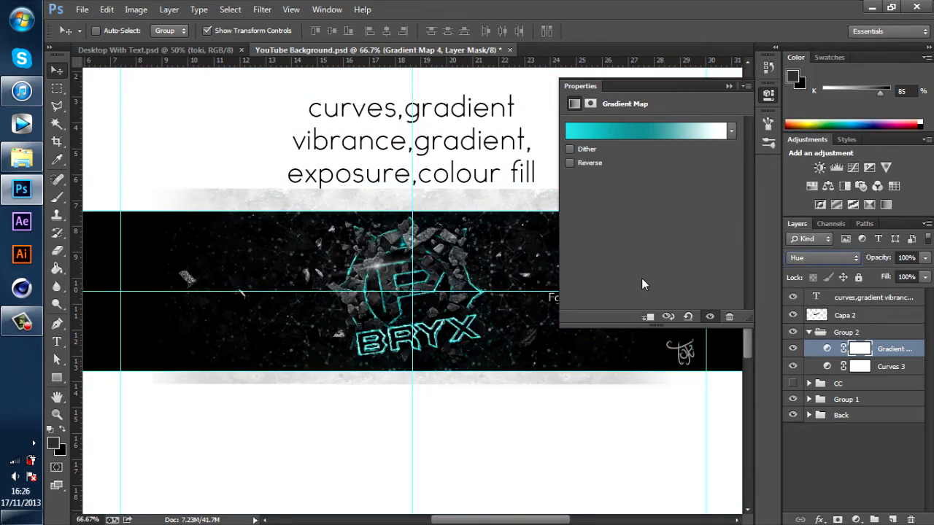
{"action": "left_click", "coordinate": [793, 349]}
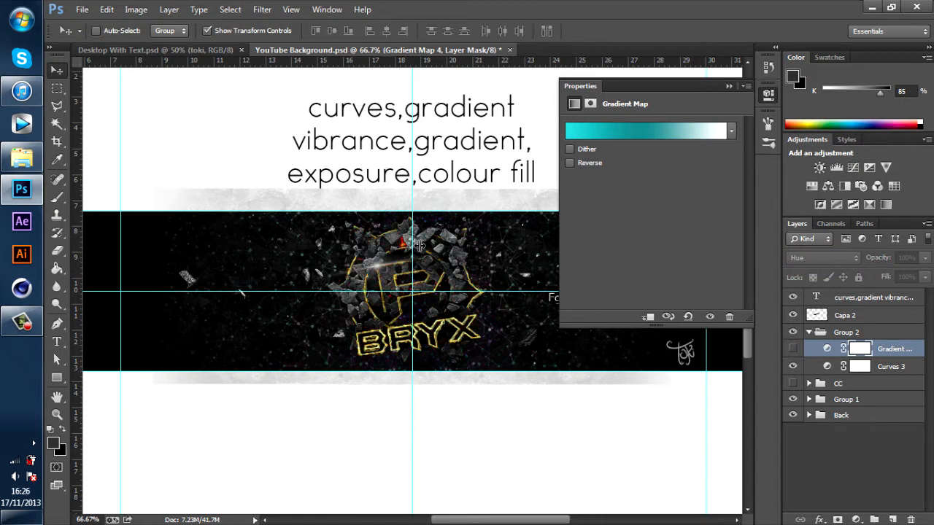
{"action": "left_click", "coordinate": [794, 350]}
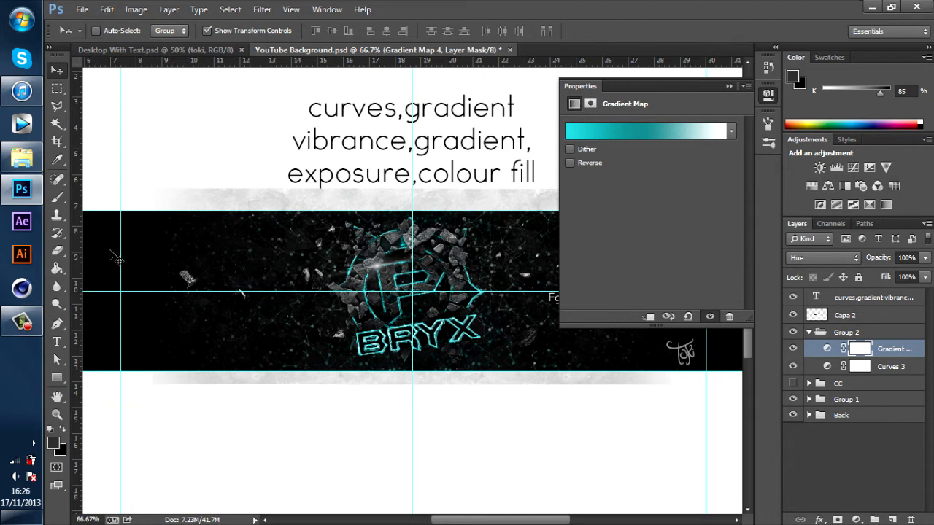
- Try erasing part of the gradient map's mask over the logo with a soft 170 px eraser, and undo the stroke
{"action": "left_click", "coordinate": [57, 250]}
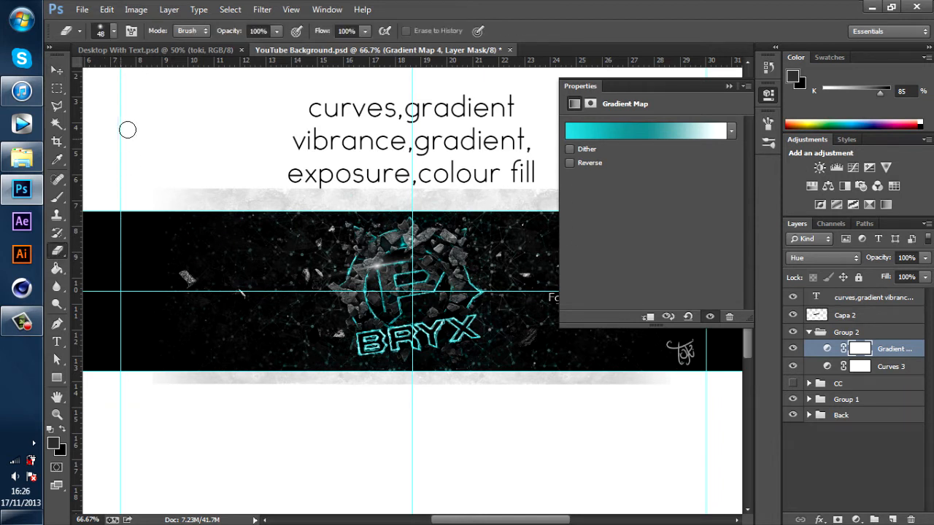
{"action": "left_click", "coordinate": [115, 32]}
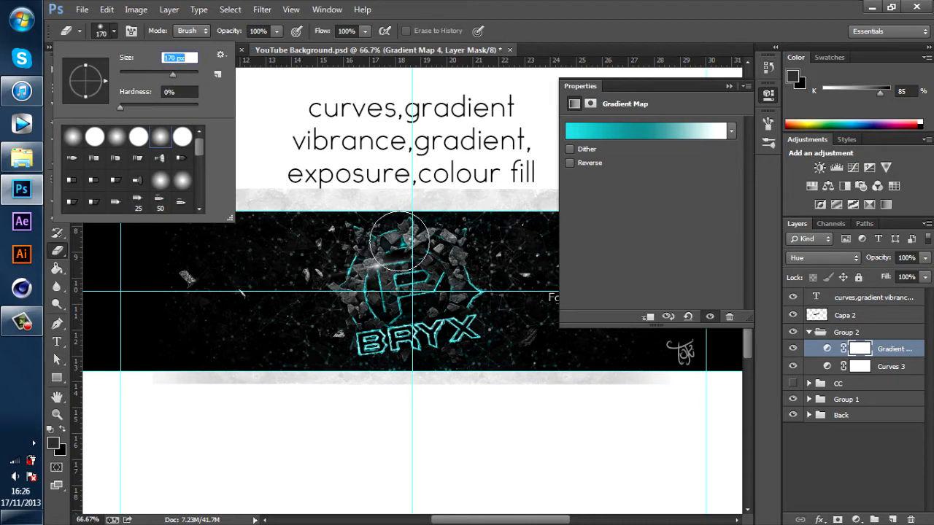
{"action": "key", "text": "Return"}
{"action": "mouse_move", "coordinate": [382, 284]}
{"action": "left_mouse_down"}
{"action": "mouse_move", "coordinate": [448, 261]}
{"action": "mouse_move", "coordinate": [497, 284]}
{"action": "mouse_move", "coordinate": [486, 307]}
{"action": "mouse_move", "coordinate": [538, 302]}
{"action": "mouse_move", "coordinate": [437, 272]}
{"action": "mouse_move", "coordinate": [391, 301]}
{"action": "mouse_move", "coordinate": [429, 323]}
{"action": "mouse_move", "coordinate": [453, 295]}
{"action": "mouse_move", "coordinate": [425, 314]}
{"action": "mouse_move", "coordinate": [478, 259]}
{"action": "left_mouse_up"}
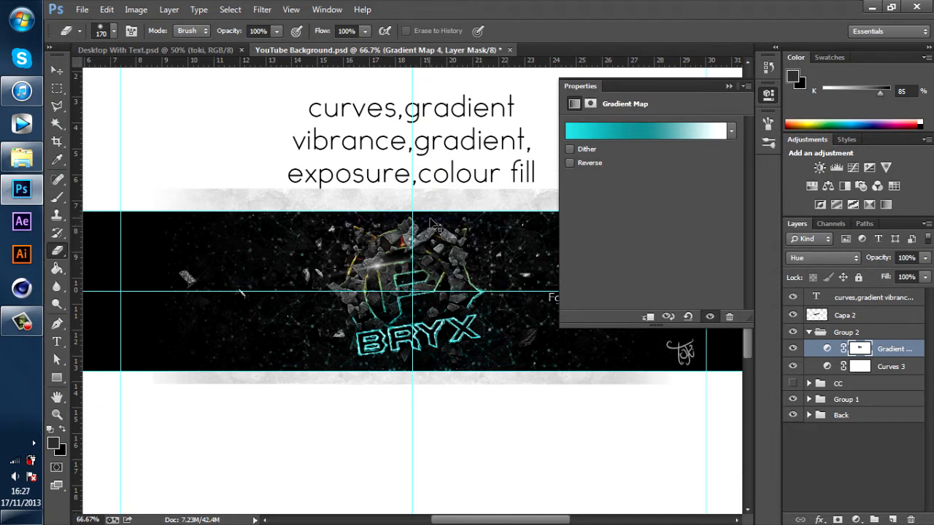
{"action": "key", "text": "ctrl+z"}
{"action": "key", "text": "v"}
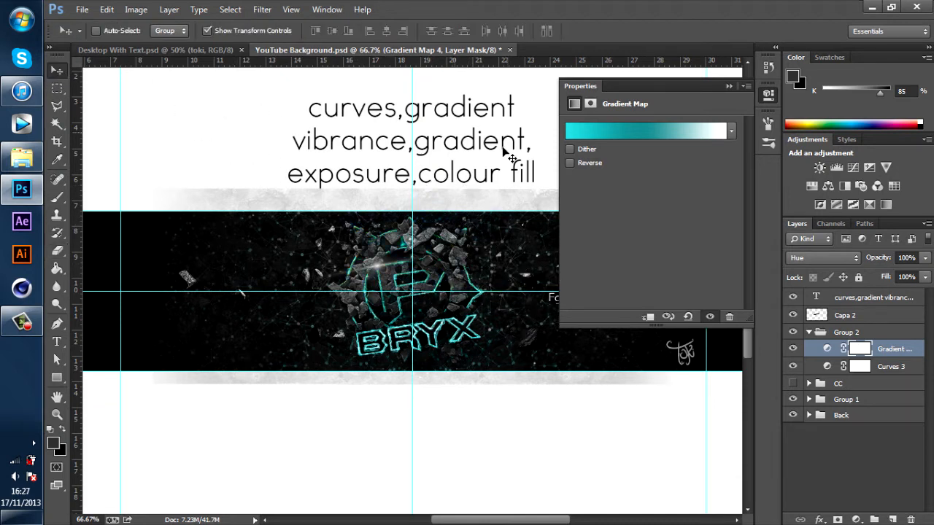
- Add a Vibrance adjustment above the gradient map, set Vibrance to -46, and return Saturation to near its neutral midpoint
{"action": "left_click", "coordinate": [730, 86]}
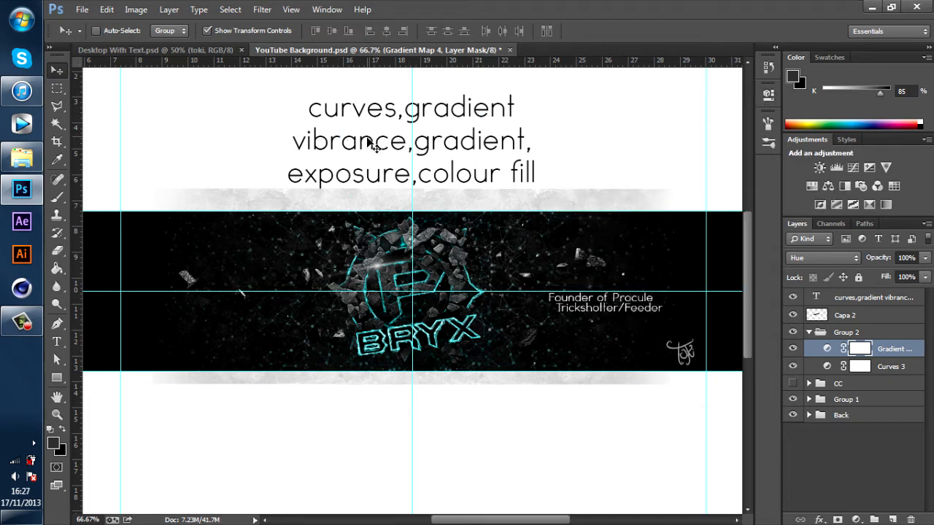
{"action": "left_click", "coordinate": [858, 519]}
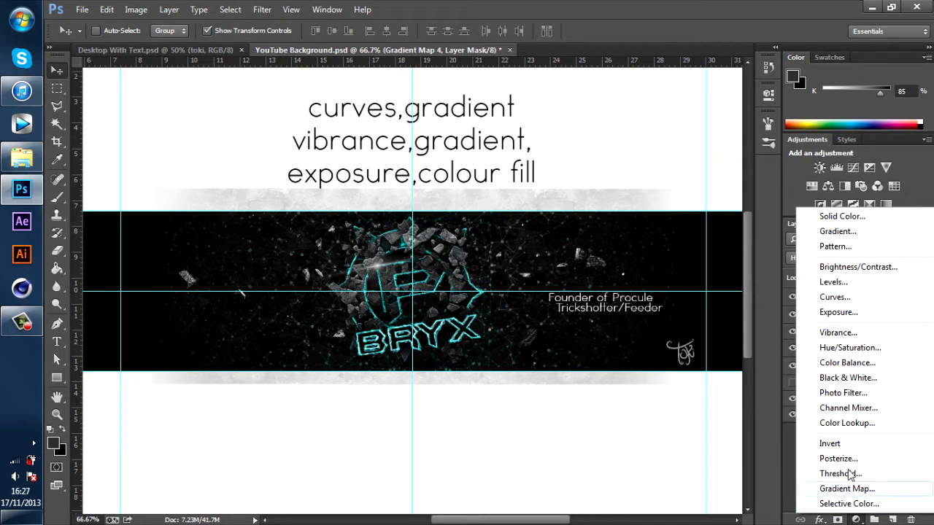
{"action": "left_click", "coordinate": [859, 333]}
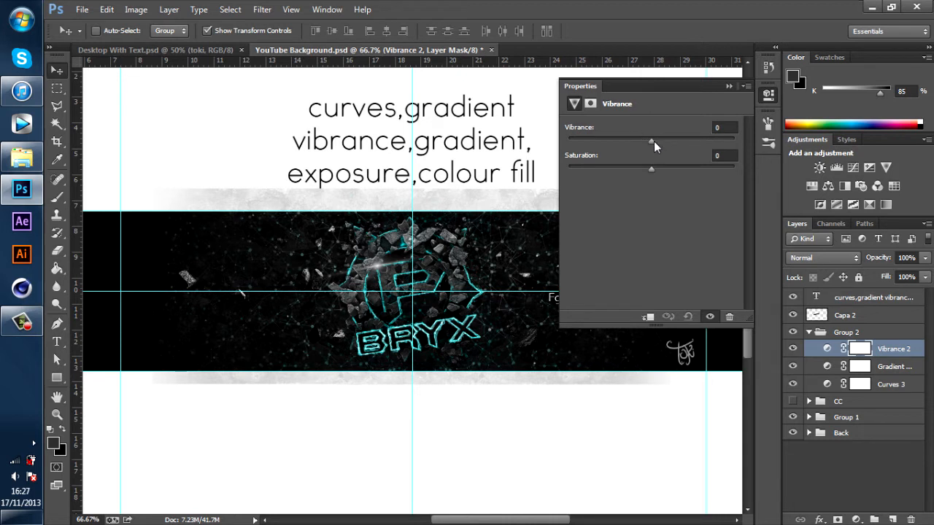
{"action": "left_click_drag", "start_coordinate": [654, 142], "coordinate": [620, 146]}
{"action": "left_click_drag", "start_coordinate": [613, 144], "coordinate": [615, 144]}
{"action": "left_click_drag", "start_coordinate": [734, 168], "coordinate": [635, 177]}
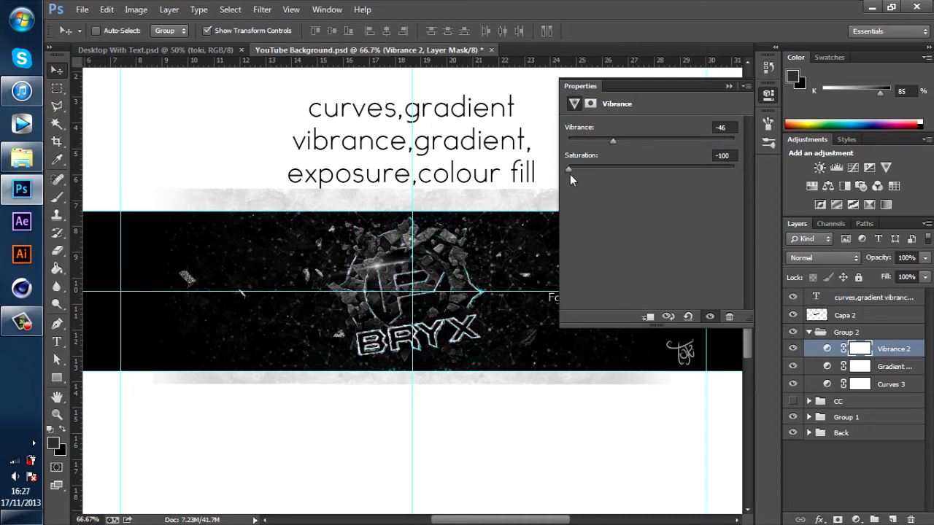
{"action": "left_click_drag", "start_coordinate": [571, 175], "coordinate": [658, 174]}
{"action": "left_click", "coordinate": [729, 86]}
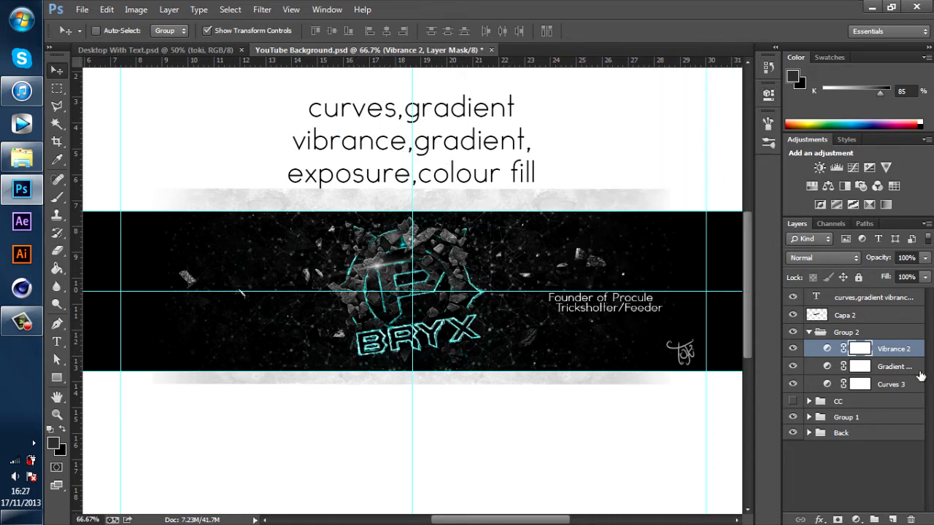
- Add a Gradient Map adjustment above Vibrance 2 using the Violet, Orange preset gradient
{"action": "left_click_drag", "start_coordinate": [905, 382], "coordinate": [883, 375]}
{"action": "left_click", "coordinate": [890, 349]}
{"action": "left_click", "coordinate": [857, 519]}
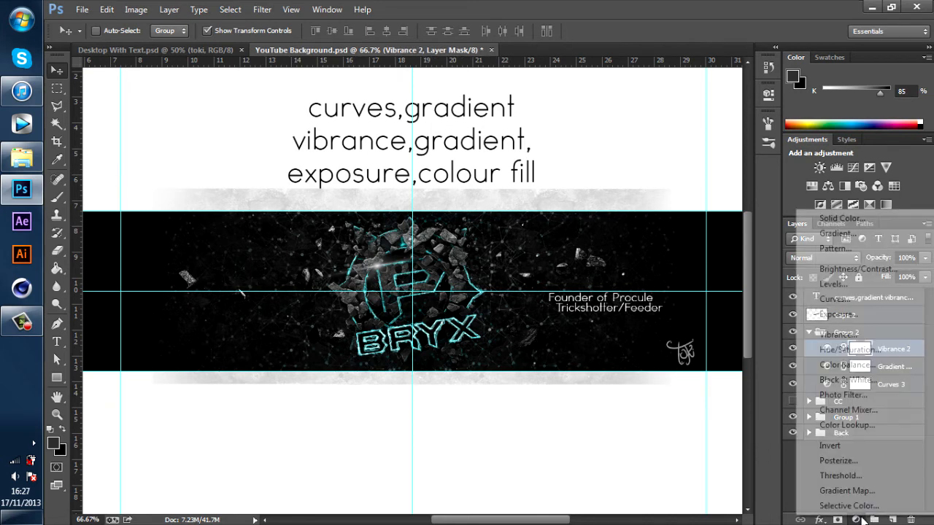
{"action": "left_click", "coordinate": [861, 490]}
{"action": "left_click", "coordinate": [681, 136]}
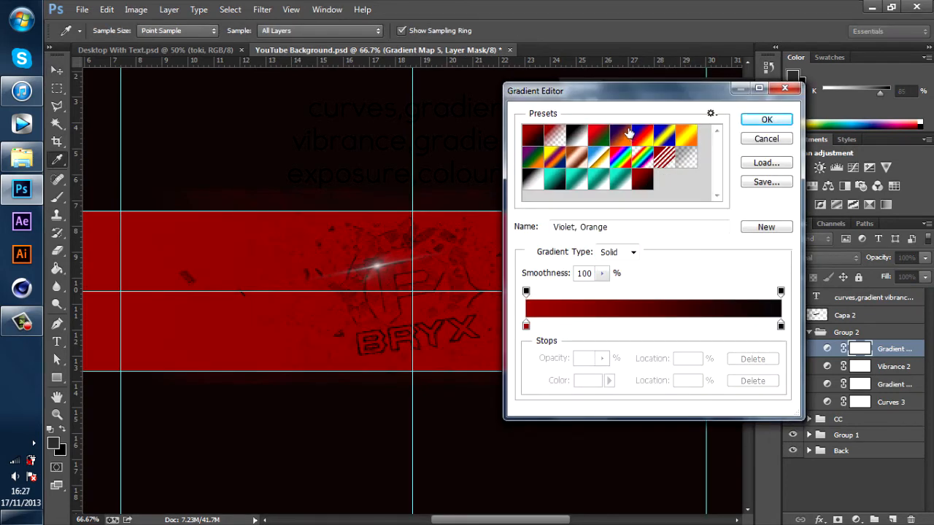
{"action": "left_click", "coordinate": [629, 133]}
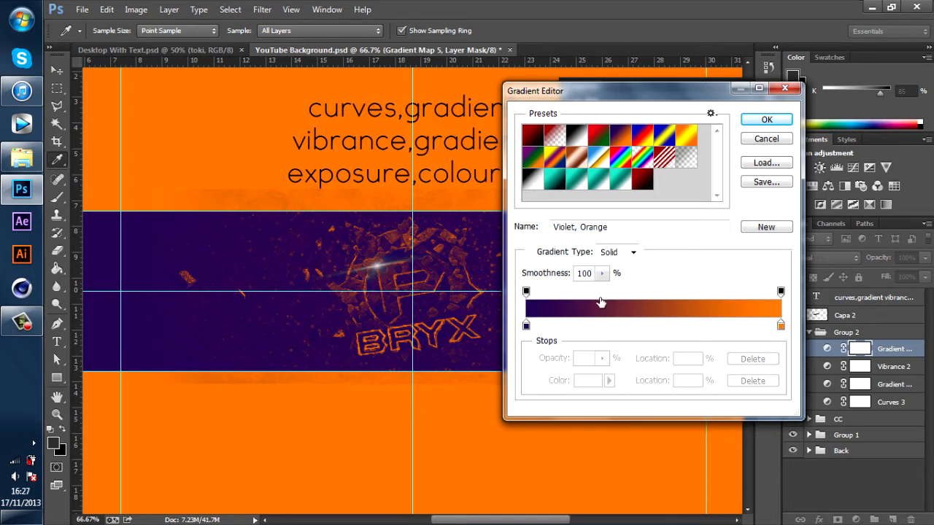
{"action": "left_click", "coordinate": [766, 119]}
- Set the violet-orange gradient map to Overlay at 21% opacity and compare the banner with and without it
{"action": "left_click", "coordinate": [809, 258]}
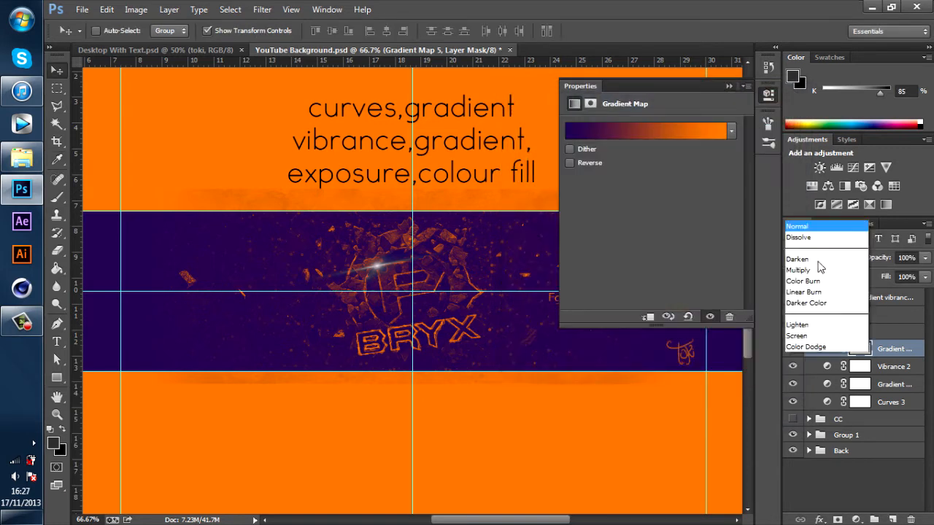
{"action": "left_click", "coordinate": [813, 183]}
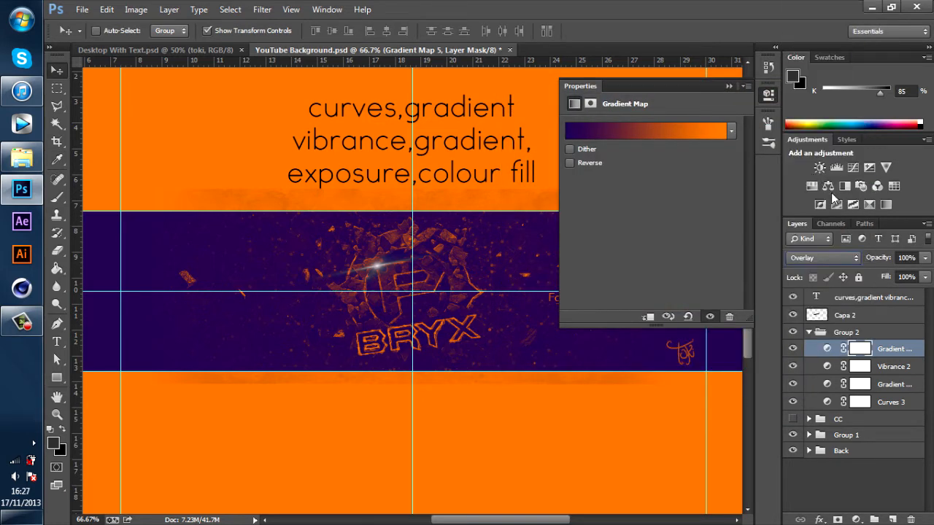
{"action": "left_click", "coordinate": [924, 257]}
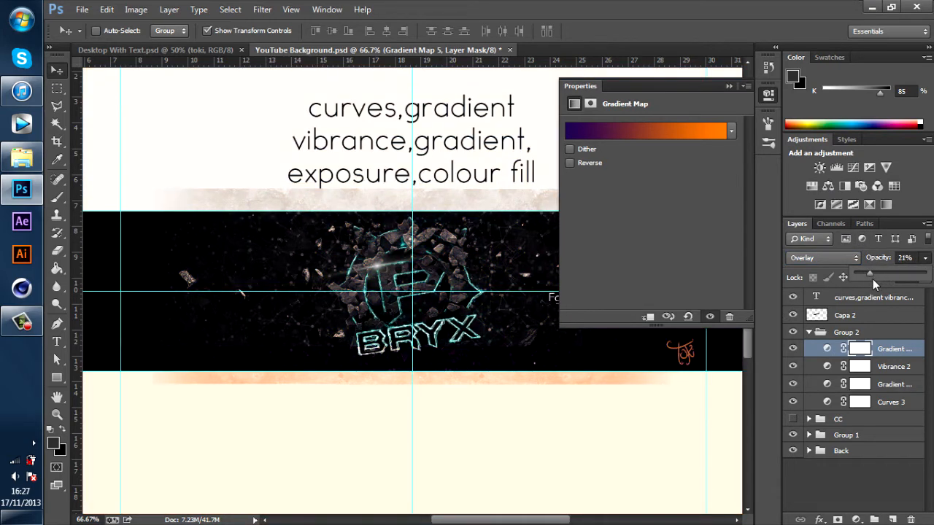
{"action": "left_click", "coordinate": [794, 350]}
{"action": "left_click", "coordinate": [801, 350]}
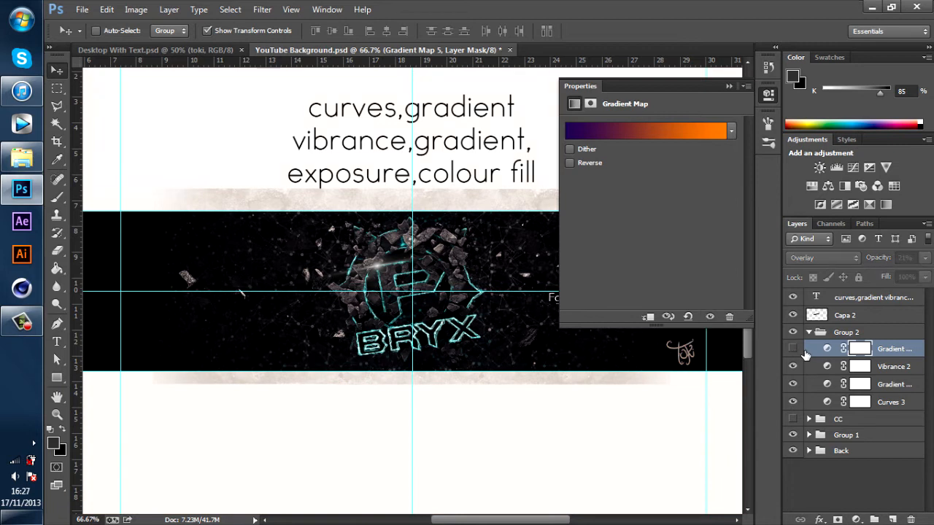
{"action": "left_click", "coordinate": [800, 349]}
- Raise the violet-orange gradient map's opacity to 29%
{"action": "double_click", "coordinate": [891, 350]}
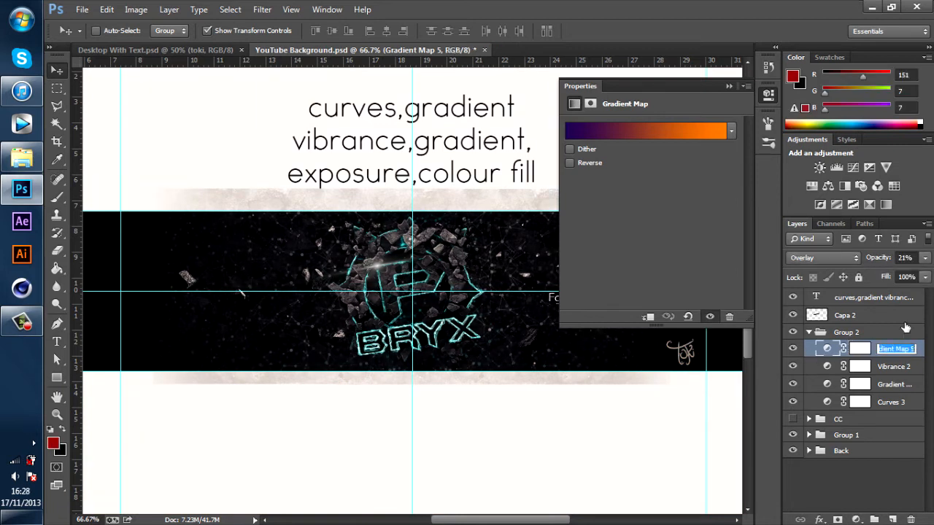
{"action": "left_click", "coordinate": [924, 259]}
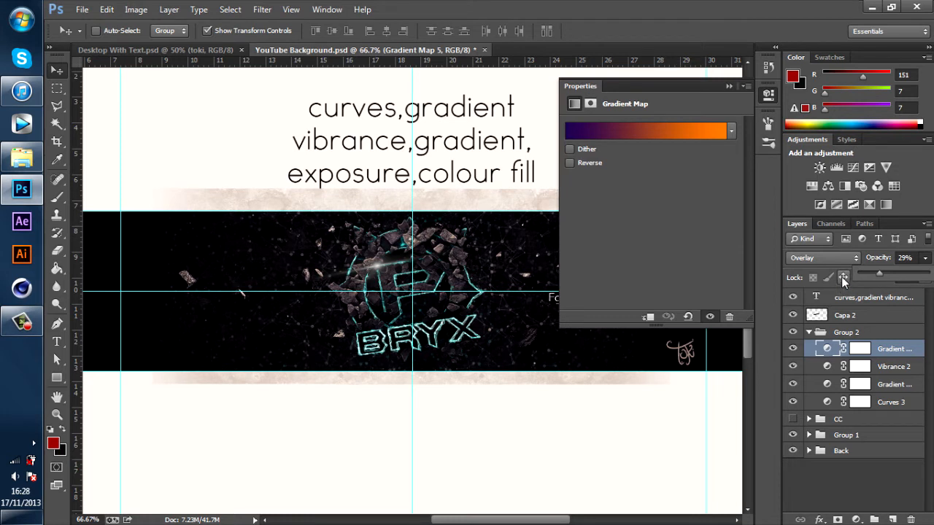
{"action": "left_click", "coordinate": [919, 267]}
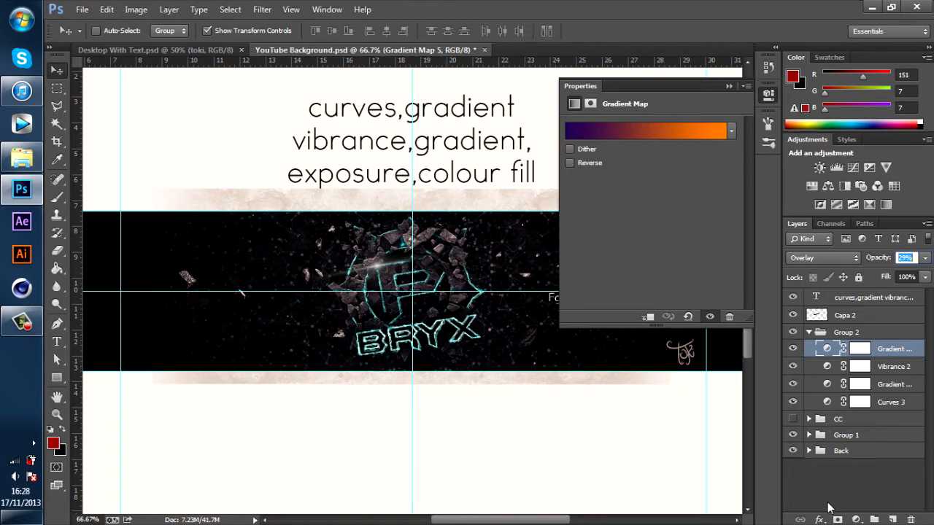
- Add an Exposure adjustment above the gradient map with Offset +0.0083 and Exposure +0.44
{"action": "left_click", "coordinate": [856, 519]}
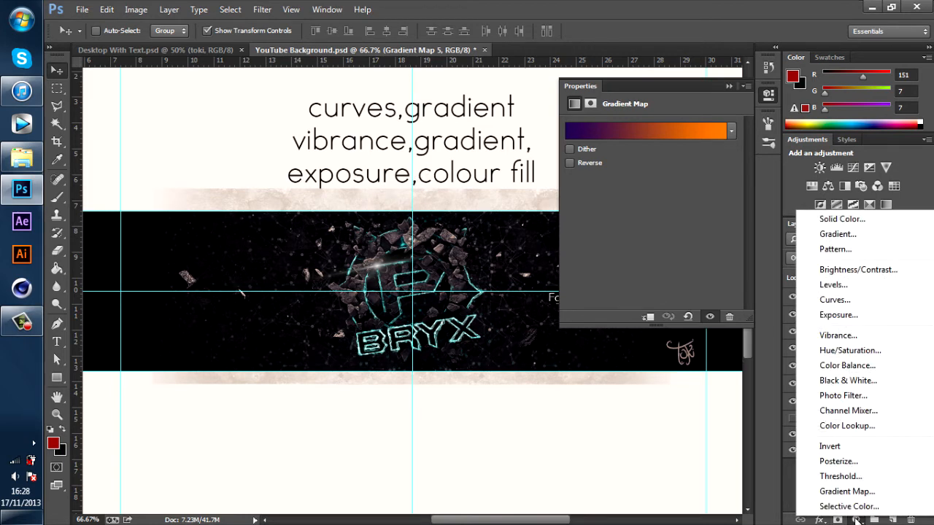
{"action": "left_click", "coordinate": [854, 318]}
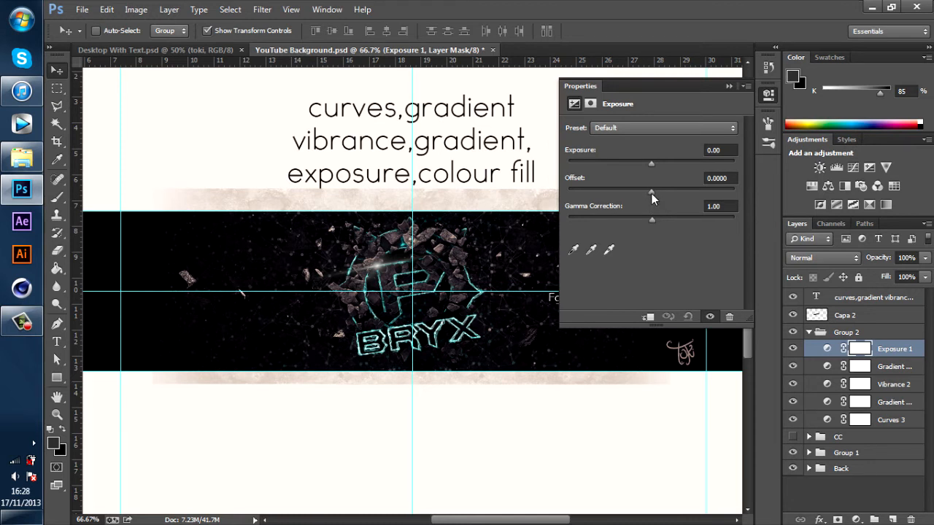
{"action": "left_click_drag", "start_coordinate": [652, 193], "coordinate": [652, 193]}
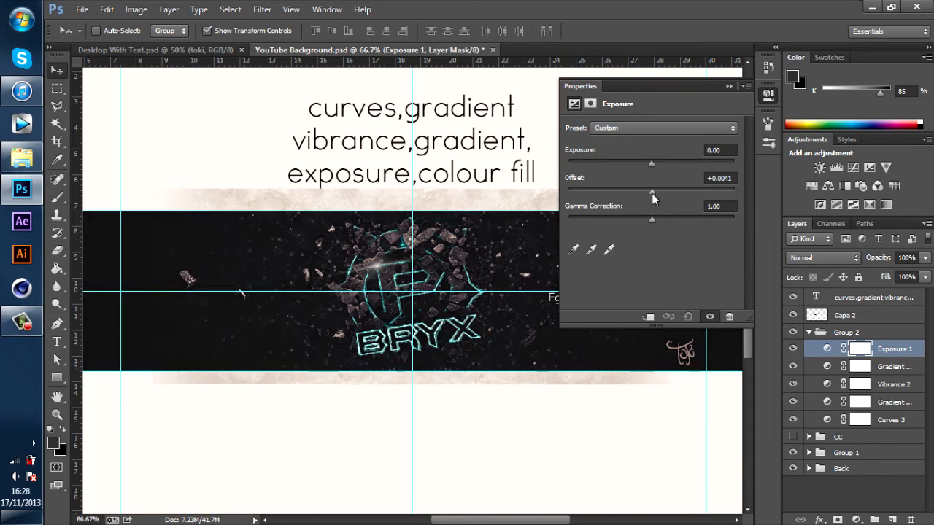
{"action": "left_click_drag", "start_coordinate": [653, 193], "coordinate": [653, 194]}
{"action": "left_click", "coordinate": [730, 180]}
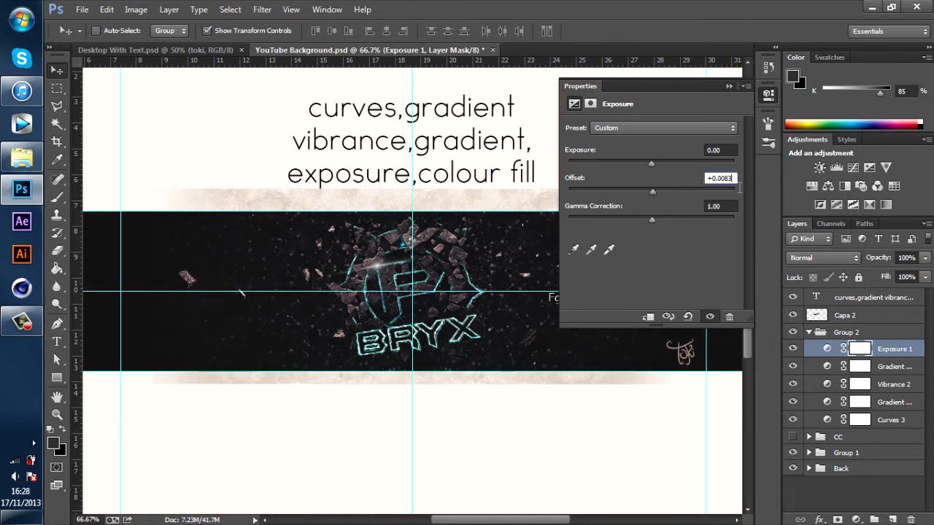
{"action": "left_click_drag", "start_coordinate": [653, 164], "coordinate": [658, 167]}
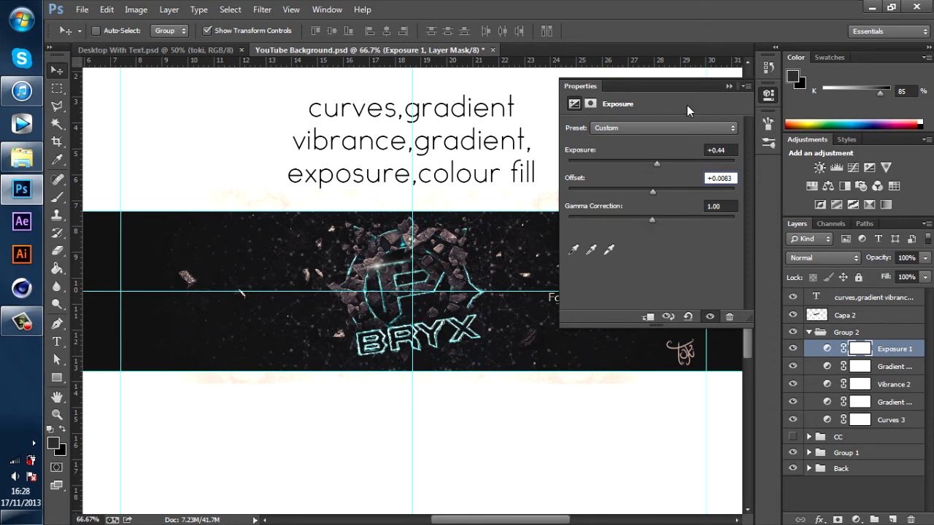
{"action": "left_click", "coordinate": [728, 87]}
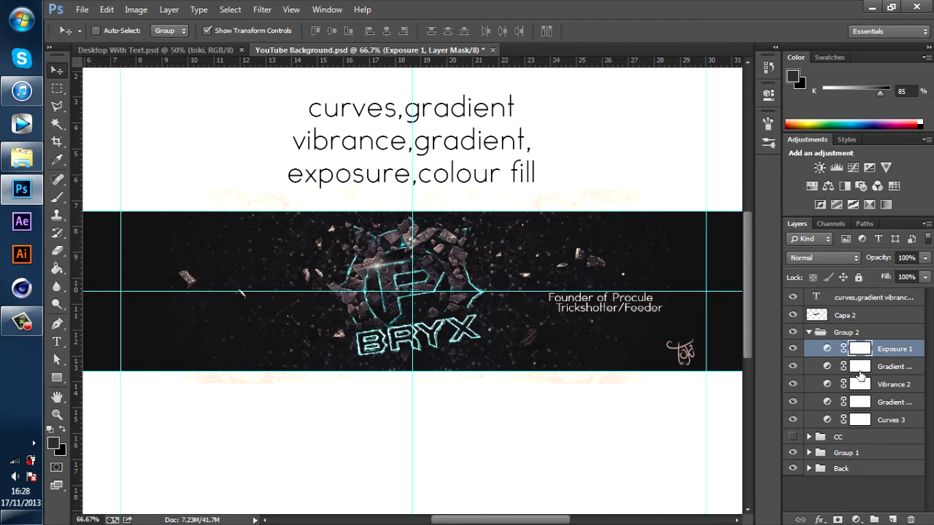
- Add a Solid Color fill layer above the Exposure adjustment in dark grey #212121
{"action": "left_click", "coordinate": [857, 519]}
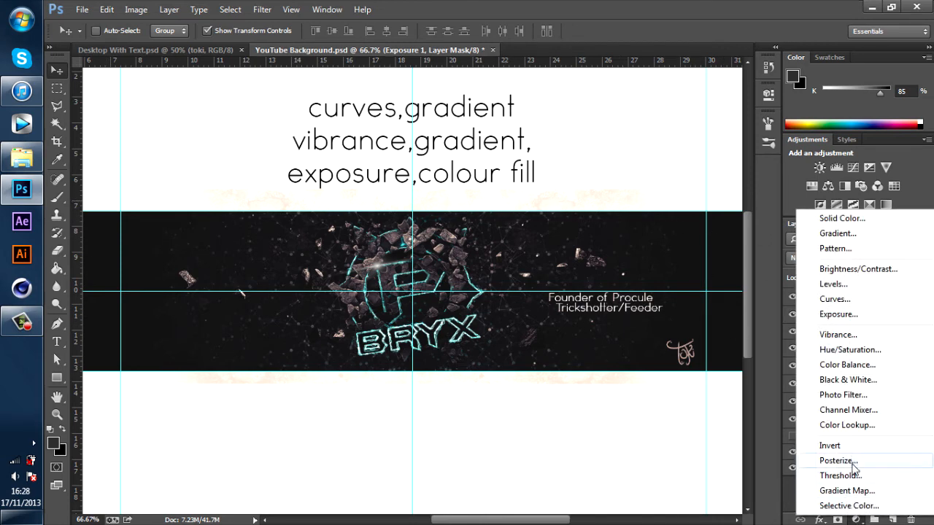
{"action": "left_click", "coordinate": [856, 221]}
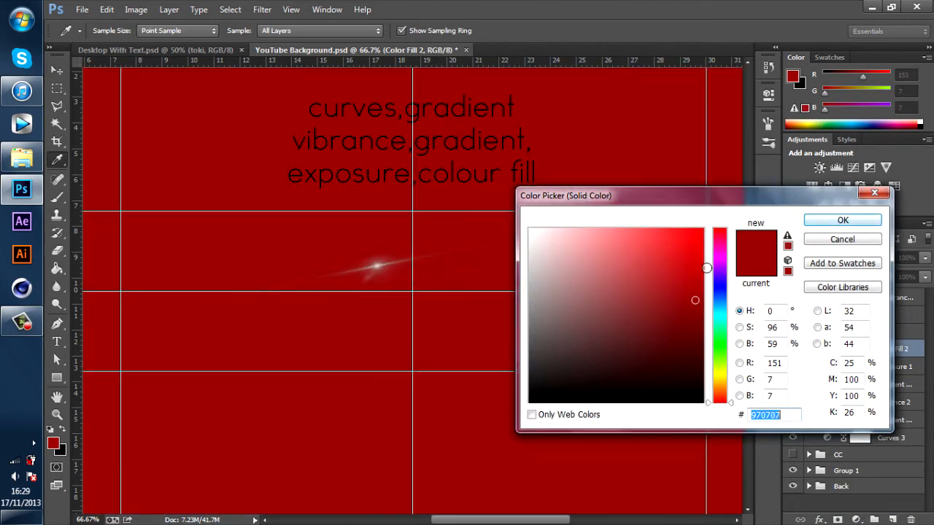
{"action": "mouse_move", "coordinate": [657, 305]}
{"action": "left_mouse_down"}
{"action": "mouse_move", "coordinate": [476, 309]}
{"action": "mouse_move", "coordinate": [460, 384]}
{"action": "left_mouse_up"}
{"action": "left_click", "coordinate": [843, 219]}
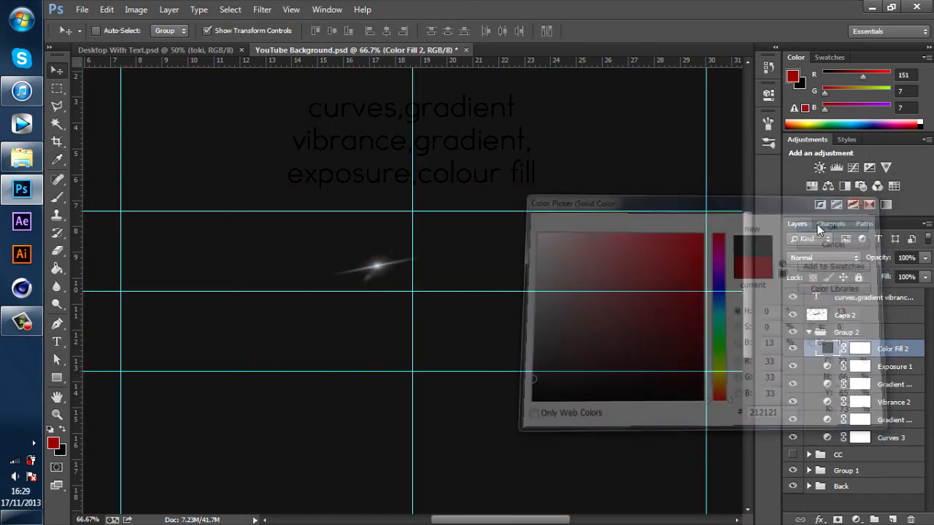
- Set the dark grey colour fill's blend mode to Screen at 35% opacity
{"action": "left_click", "coordinate": [825, 257]}
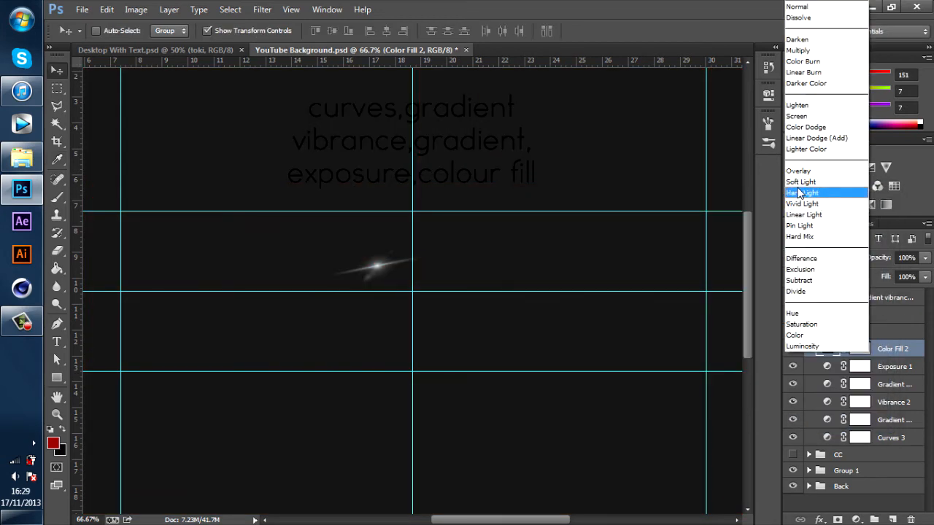
{"action": "left_click", "coordinate": [797, 116]}
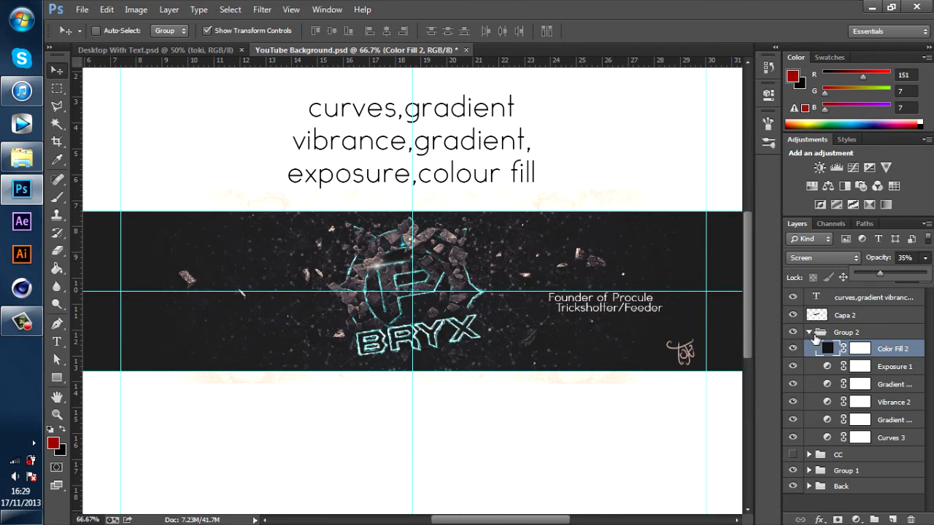
{"action": "left_click", "coordinate": [810, 333]}
{"action": "left_click", "coordinate": [810, 332]}
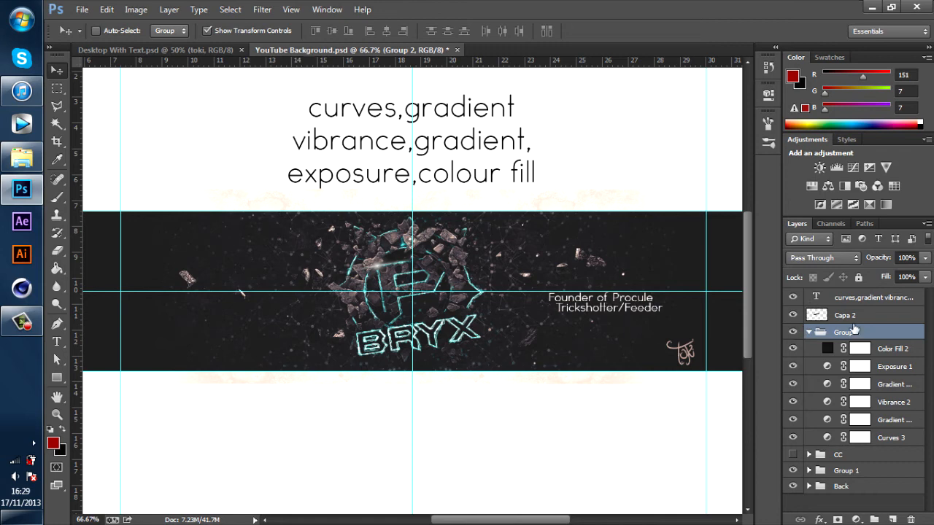
- Add another Gradient Map adjustment above the colour fill using the dark red to black Foreground to Background gradient
{"action": "left_click", "coordinate": [857, 519]}
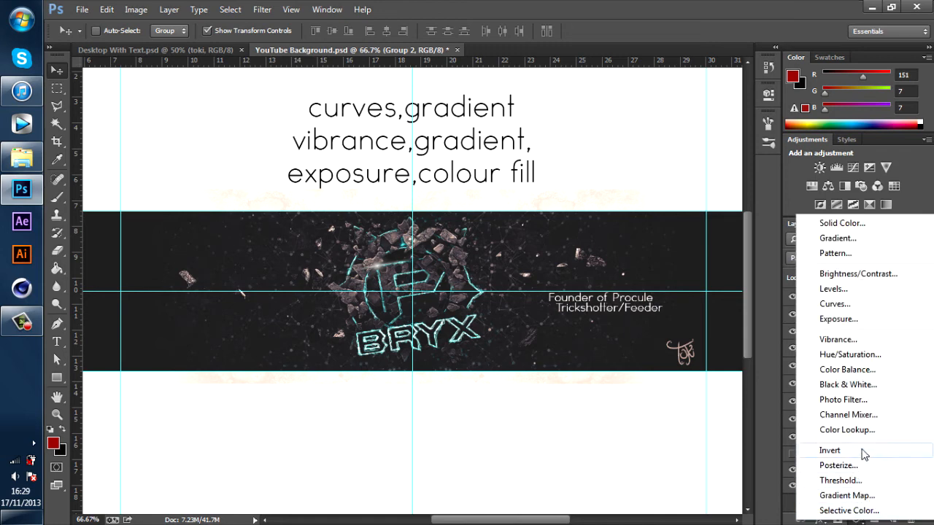
{"action": "left_click", "coordinate": [858, 496]}
{"action": "left_click", "coordinate": [675, 131]}
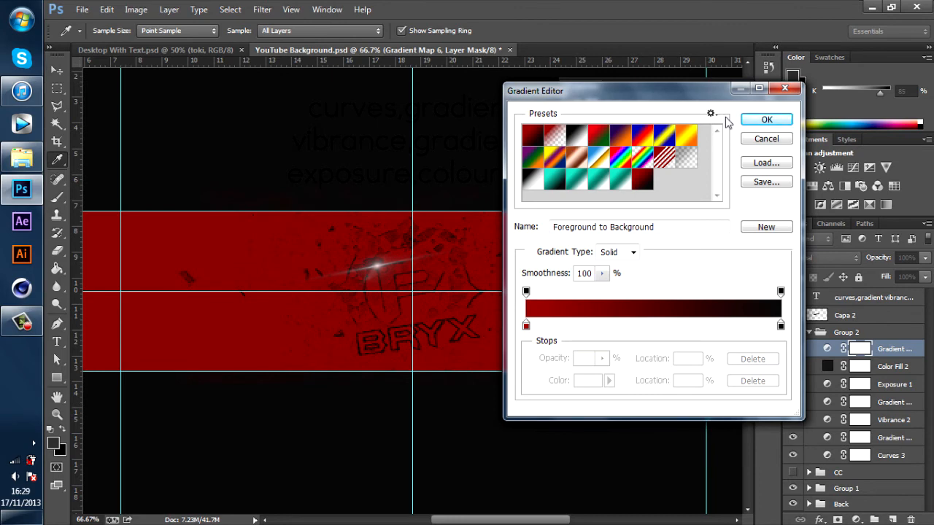
{"action": "left_click", "coordinate": [766, 121]}
- Set the red-black gradient map's blend mode to Overlay at 26% opacity
{"action": "left_click", "coordinate": [803, 259]}
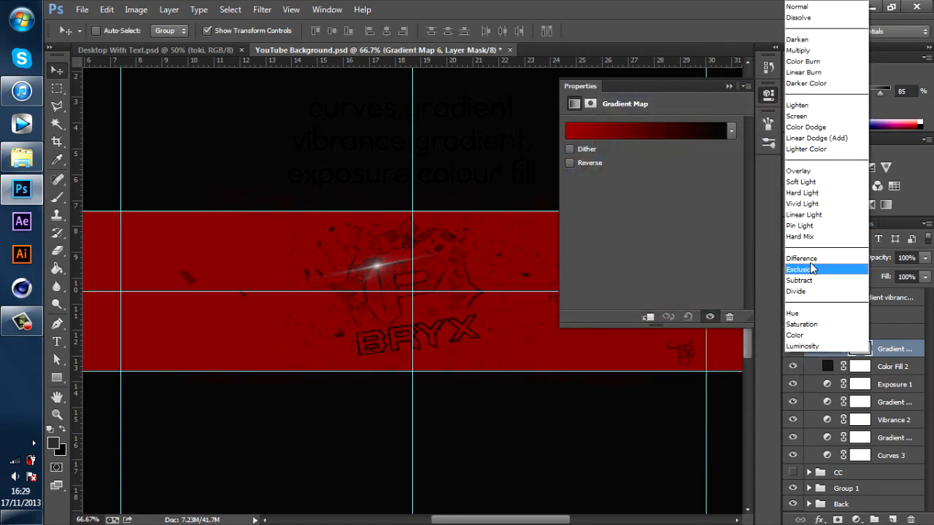
{"action": "left_click", "coordinate": [808, 181]}
{"action": "left_click", "coordinate": [925, 259]}
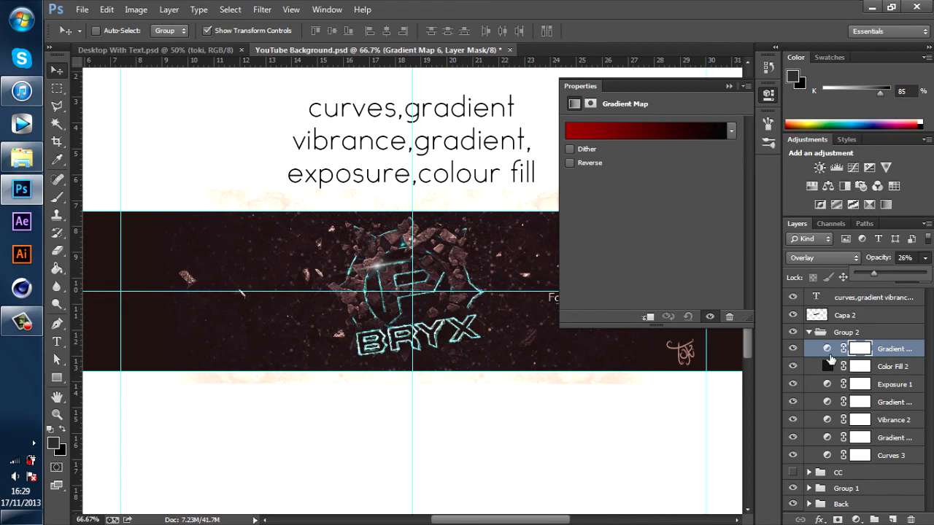
- Collapse Group 2 and toggle its visibility to compare the banner with and without the colour correction
{"action": "left_click", "coordinate": [823, 334]}
{"action": "left_click", "coordinate": [810, 332]}
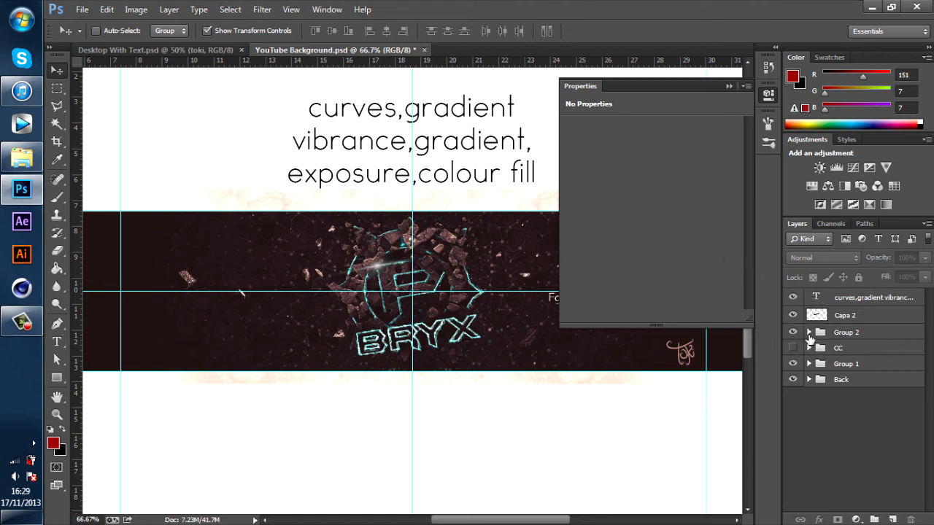
{"action": "left_click", "coordinate": [793, 332]}
{"action": "left_click", "coordinate": [793, 332]}
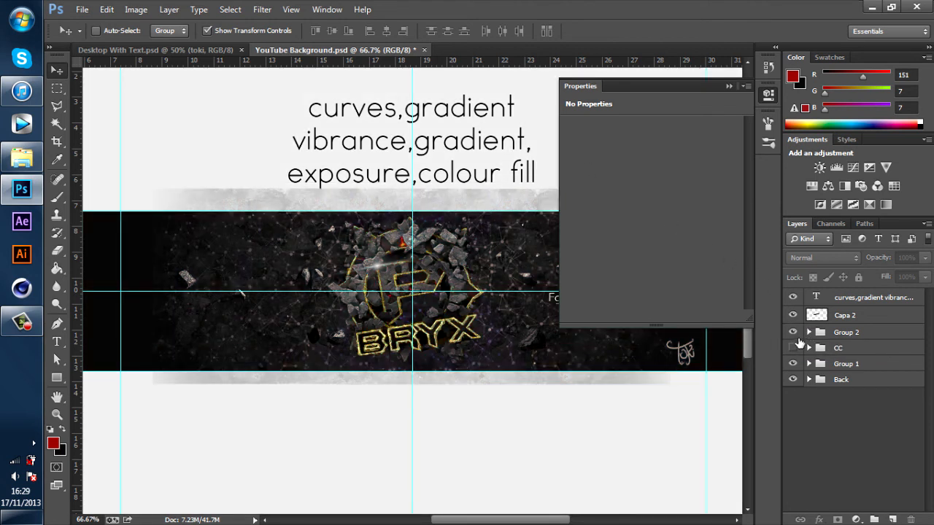
{"action": "left_click", "coordinate": [793, 347]}
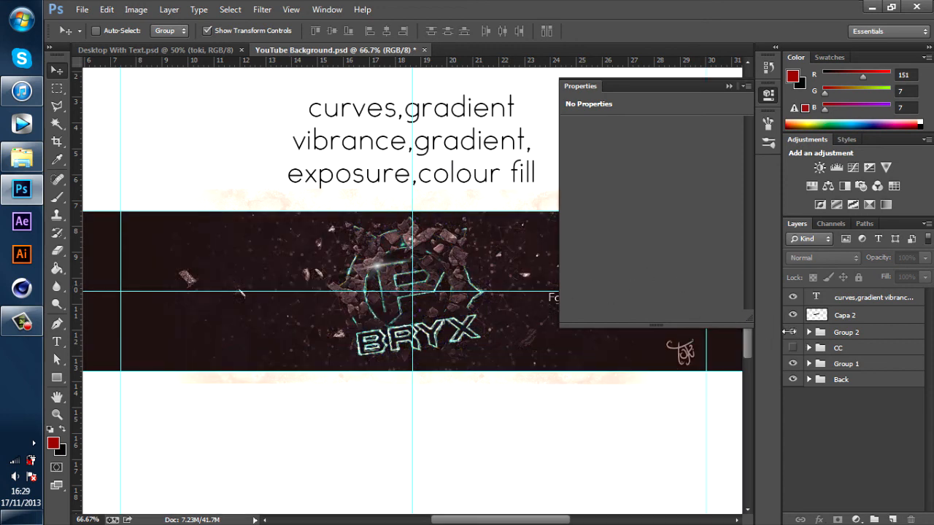
{"action": "left_click", "coordinate": [793, 332]}
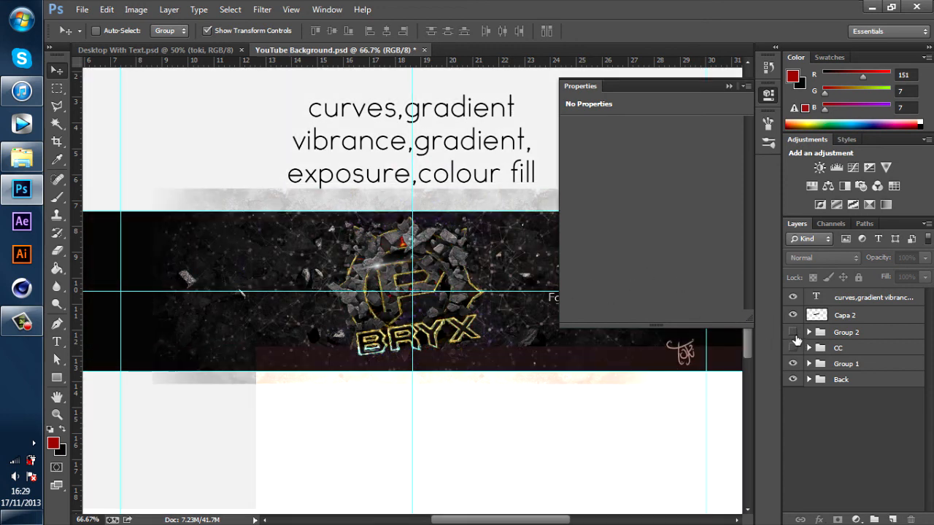